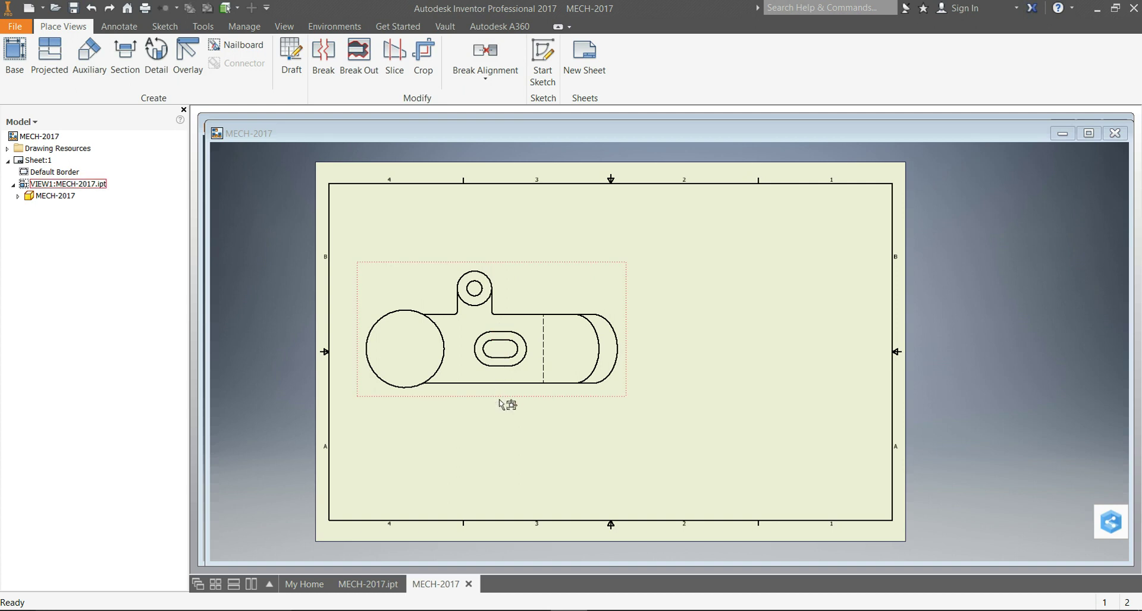
# Step: Start a section on the top view and draw a stepped cutting line through the boss and slot
pyautogui.click(126, 50)
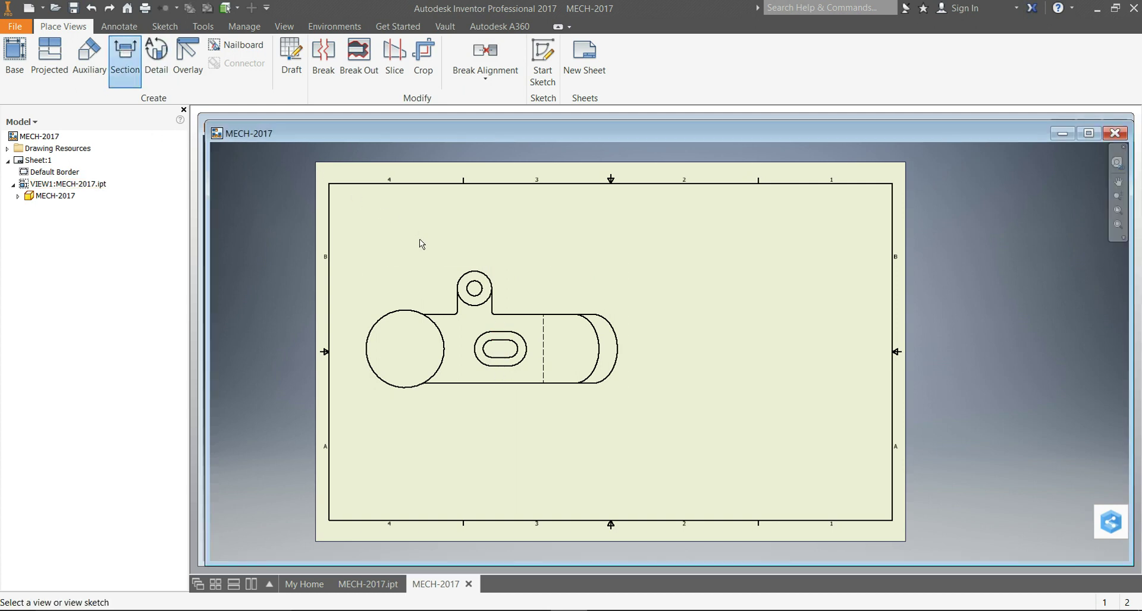
pyautogui.click(418, 273)
pyautogui.scroll(5, 474, 280)
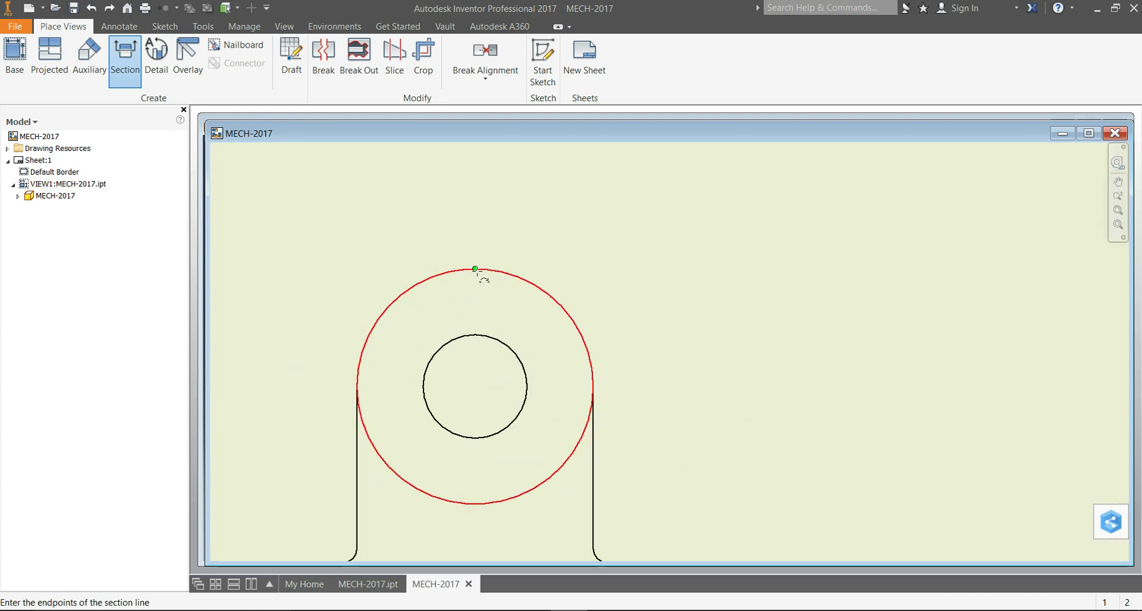
pyautogui.scroll(-3, 477, 270)
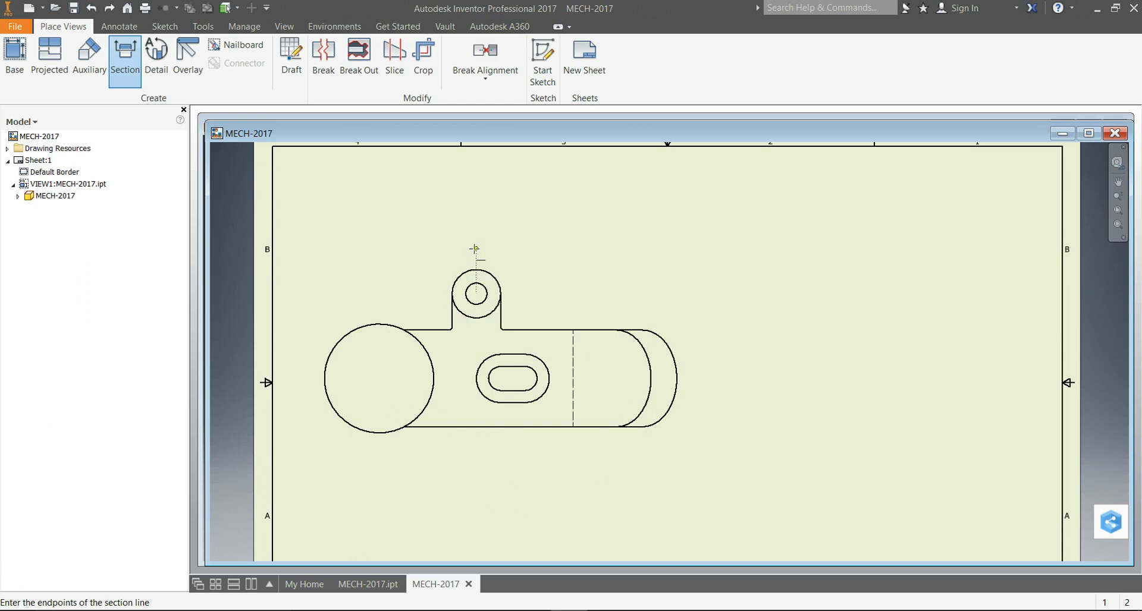
pyautogui.click(475, 249)
pyautogui.click(476, 345)
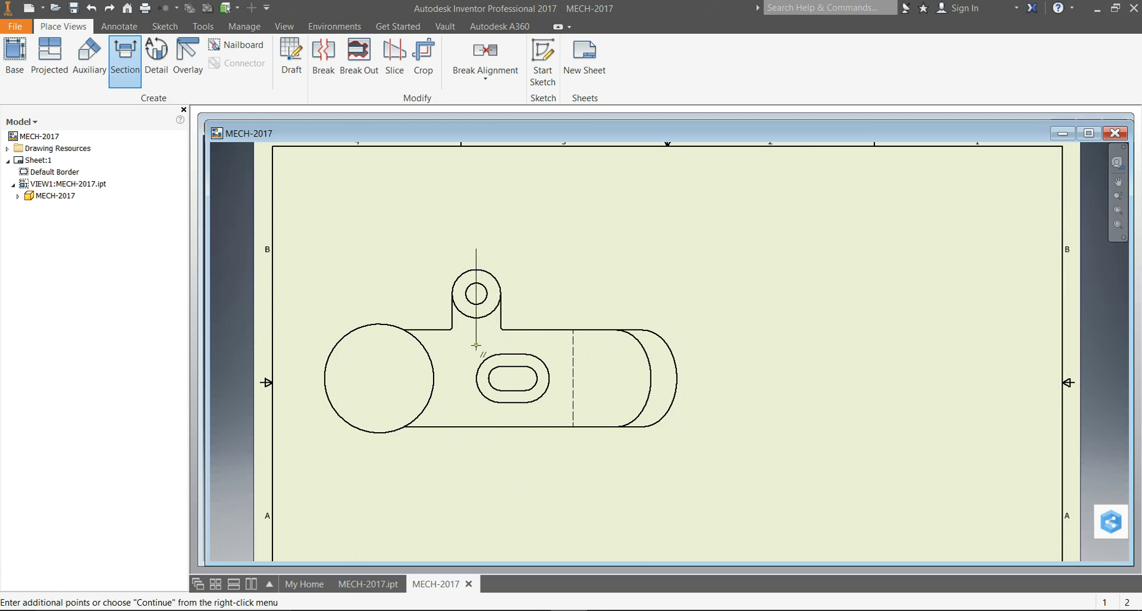
pyautogui.click(512, 345)
pyautogui.click(513, 459)
pyautogui.rightClick(514, 460)
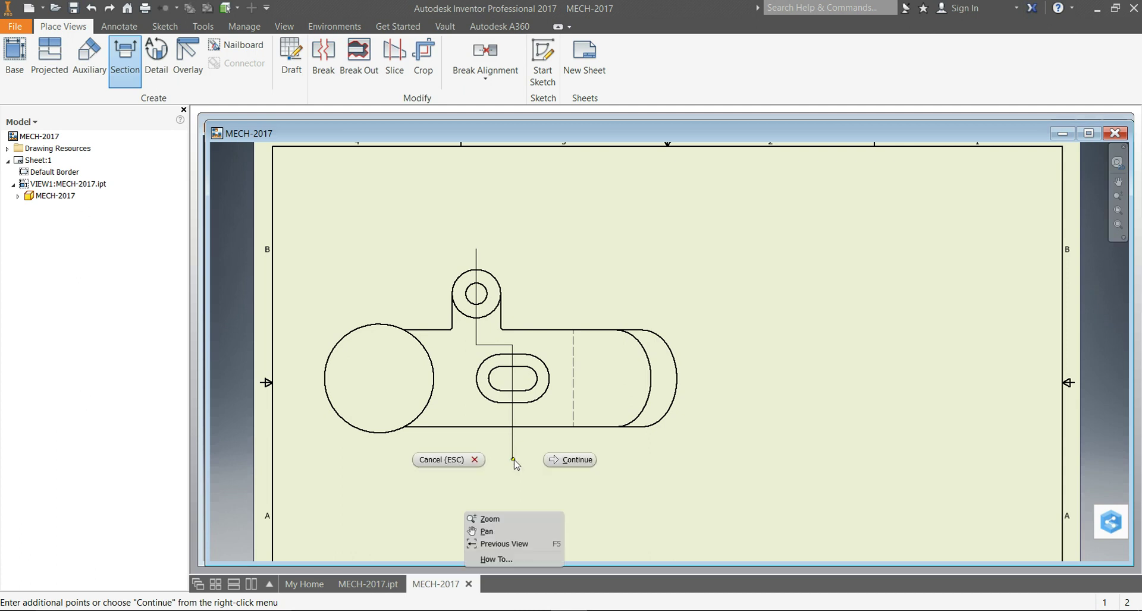
# Step: Continue from the cutting line and place SECTION A-A at 1:1 to the right of the top view
pyautogui.click(557, 463)
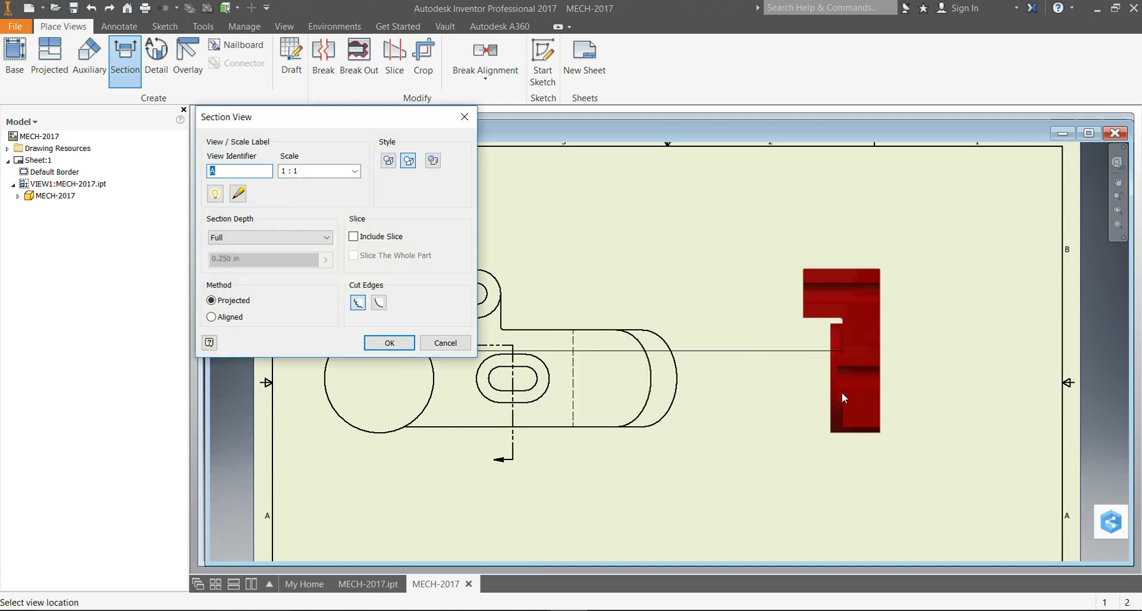
pyautogui.click(841, 392)
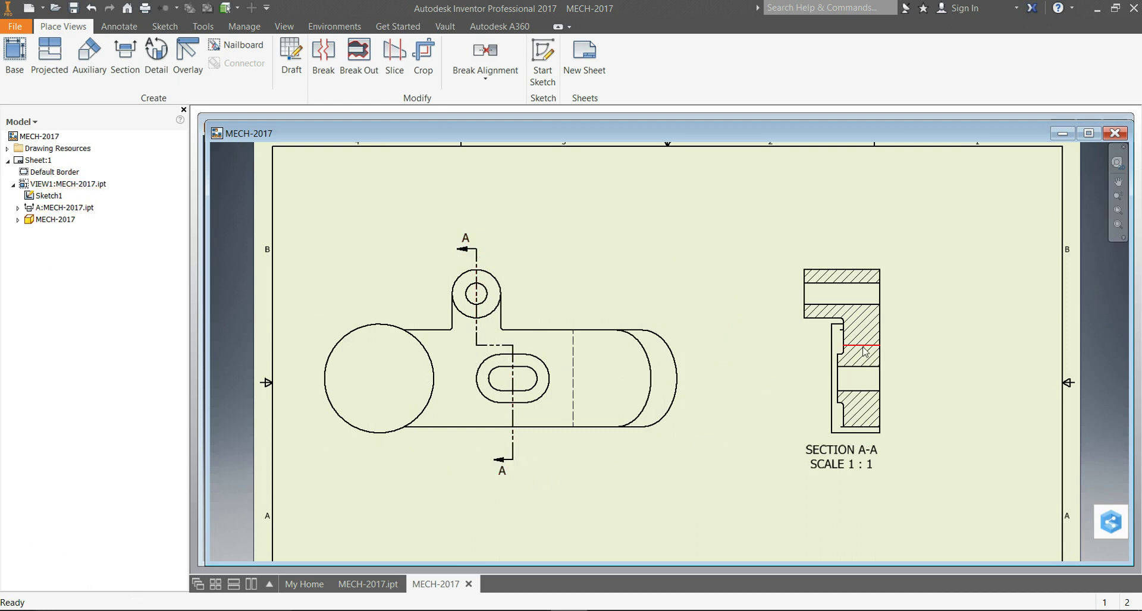
pyautogui.moveTo(507, 346); pyautogui.dragTo(491, 345)
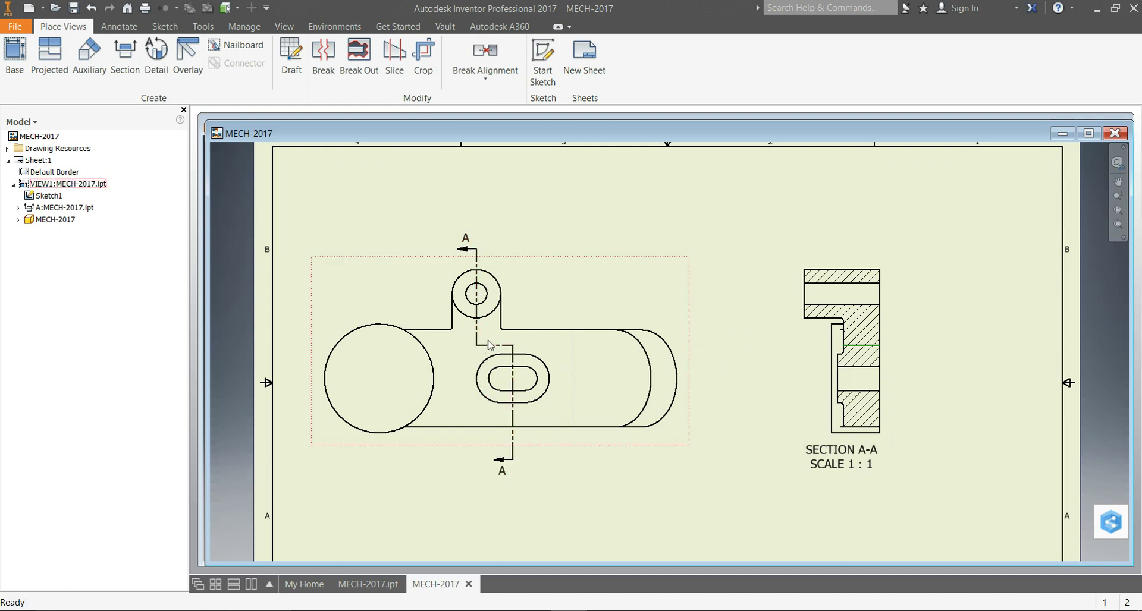
pyautogui.rightClick(860, 351)
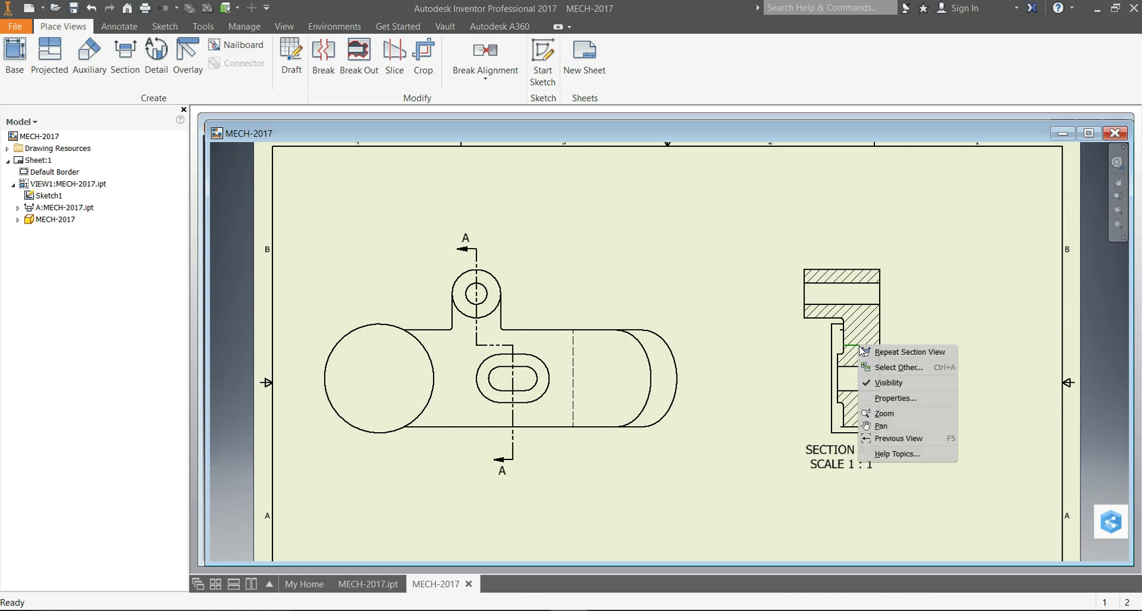
pyautogui.click(889, 384)
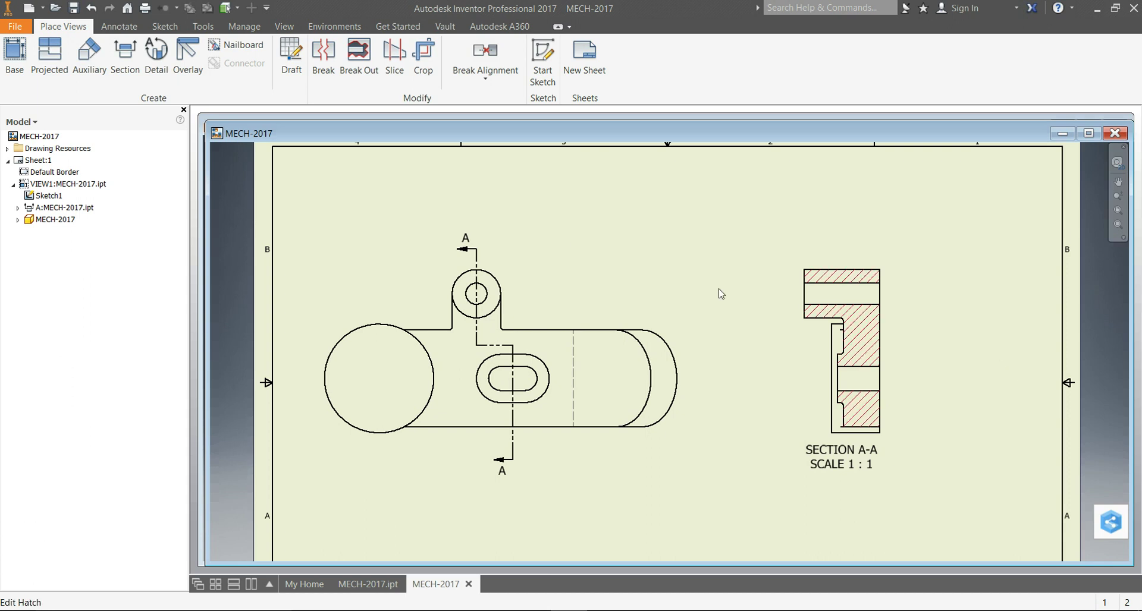
pyautogui.moveTo(499, 345); pyautogui.dragTo(503, 352)
pyautogui.moveTo(481, 346); pyautogui.dragTo(492, 351)
# Step: In the section's hatch style, try ANSI 32, 33 and 34 patterns, then return to ANSI 31
pyautogui.rightClick(861, 324)
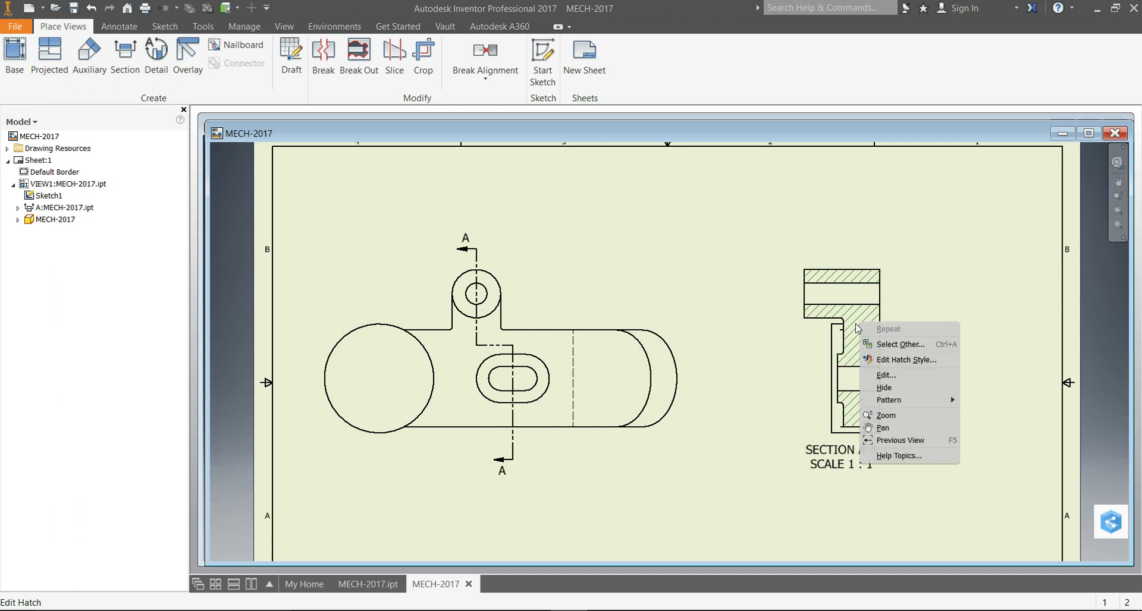
pyautogui.click(902, 360)
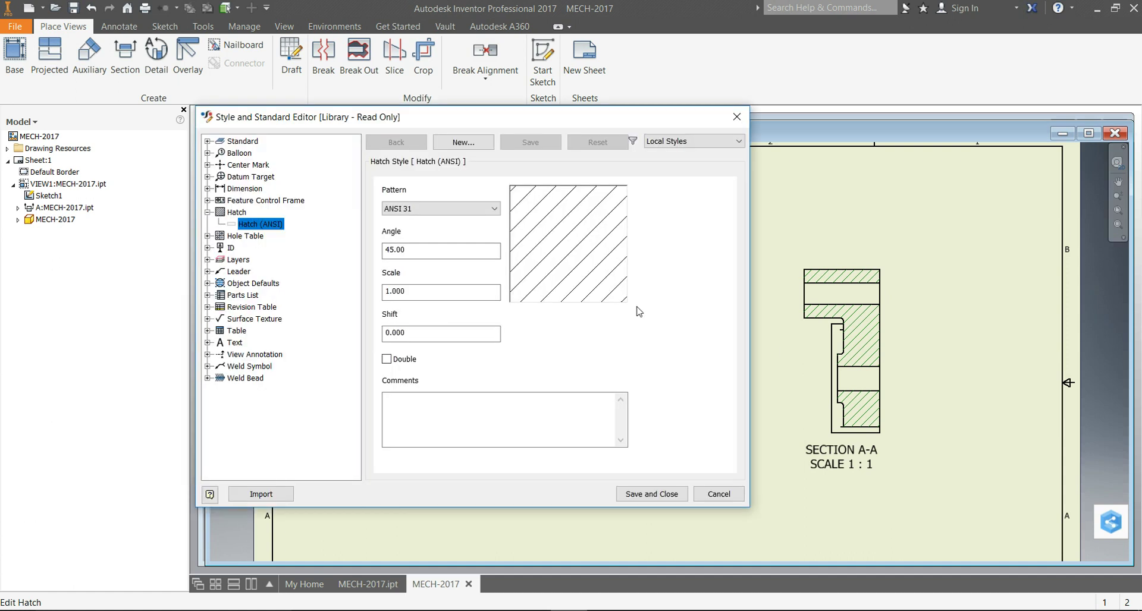
pyautogui.click(462, 210)
pyautogui.click(447, 231)
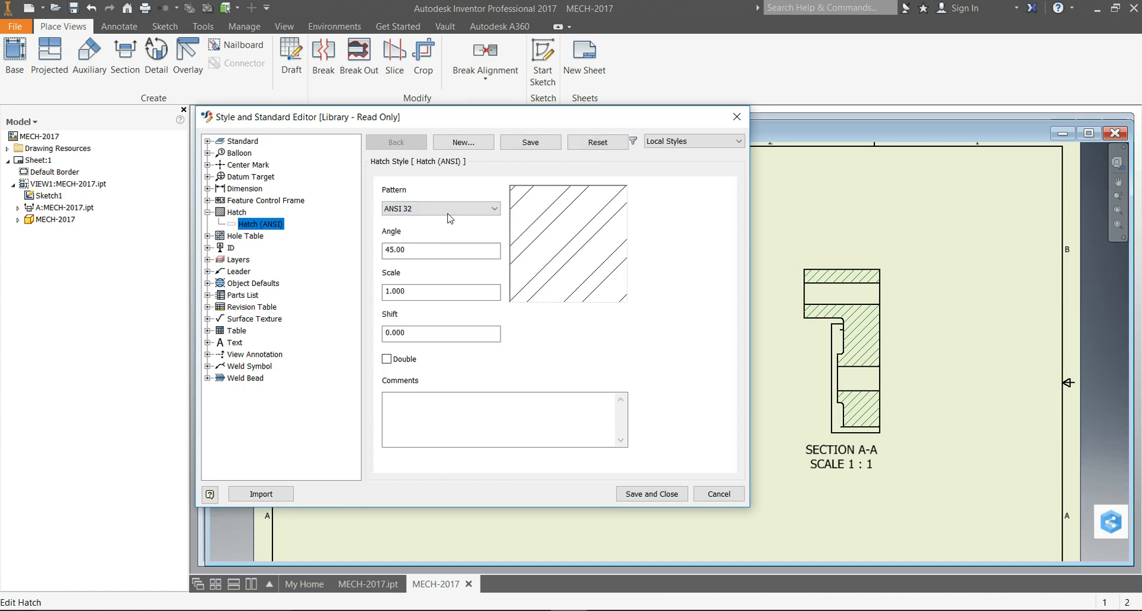
pyautogui.click(455, 211)
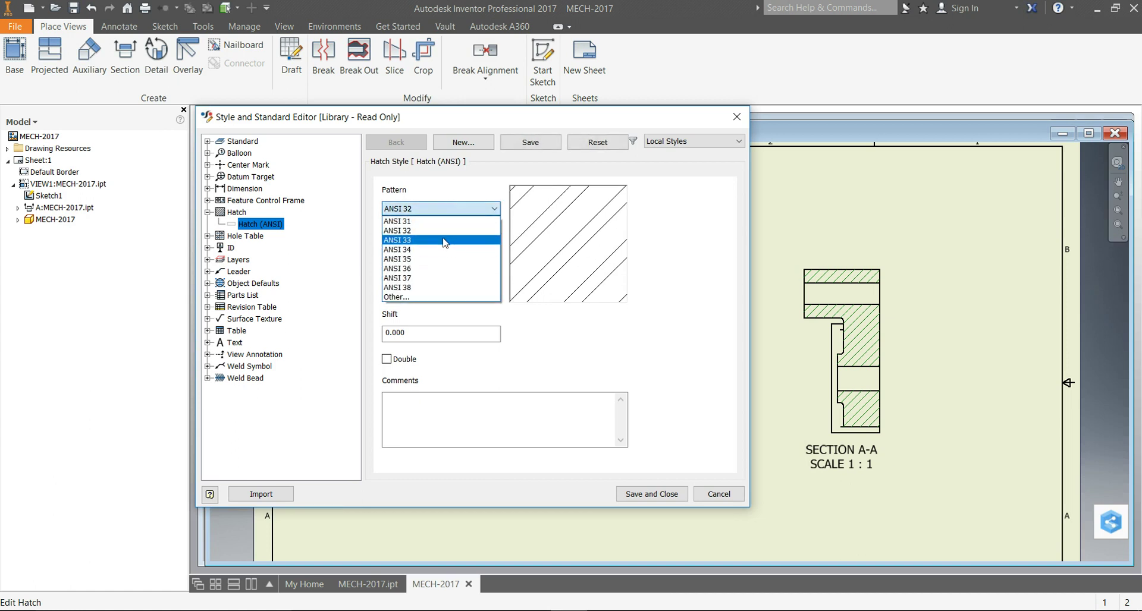
pyautogui.click(448, 241)
pyautogui.click(470, 211)
pyautogui.click(463, 250)
pyautogui.click(467, 209)
pyautogui.click(455, 227)
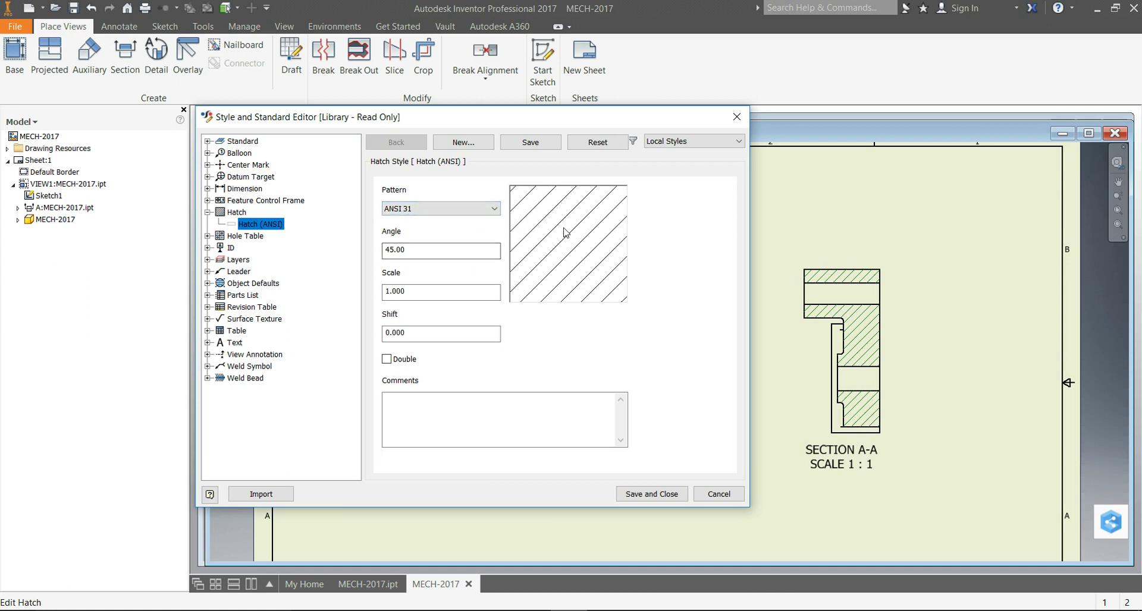
# Step: Set the hatch angle to 90 degrees and save the hatch style
pyautogui.moveTo(420, 252); pyautogui.dragTo(364, 254)
pyautogui.write('90')
pyautogui.press('Tab')
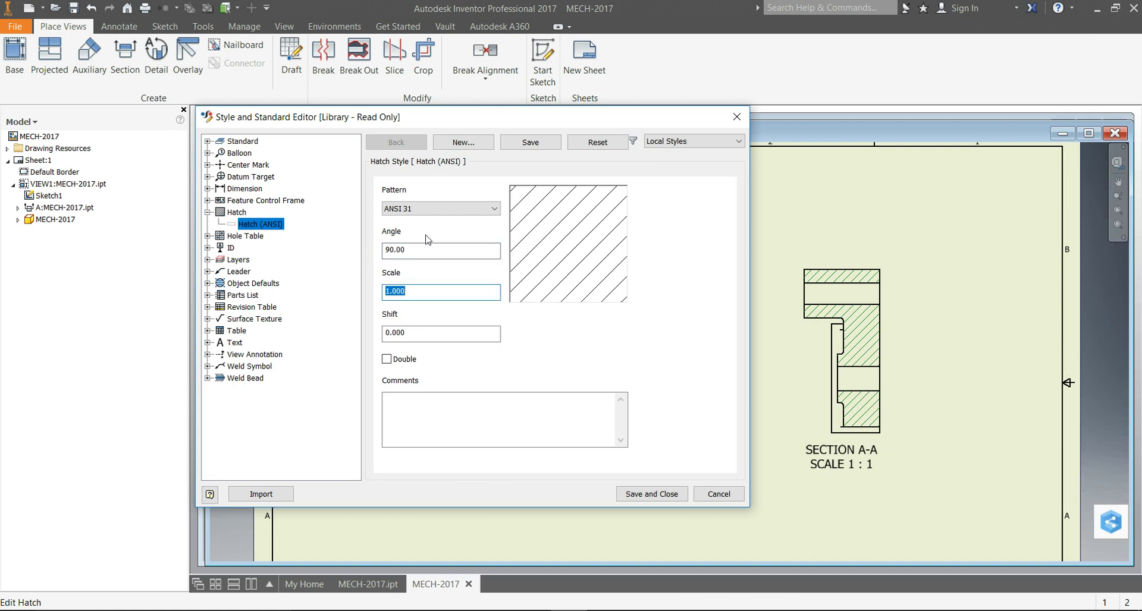
pyautogui.click(668, 500)
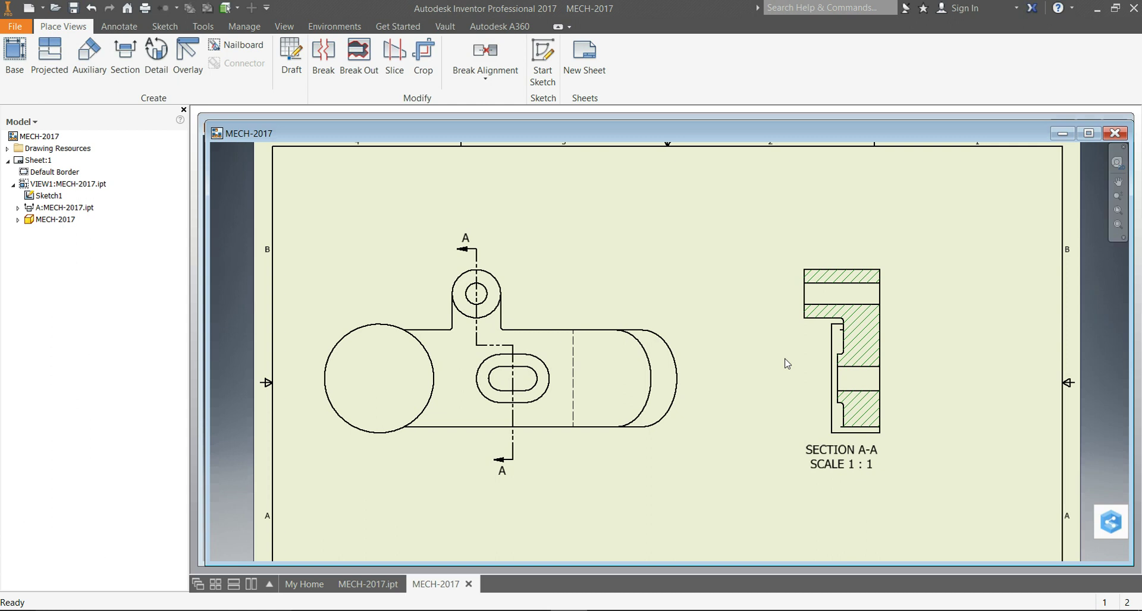
# Step: Change the section hatch angle to 60 degrees and save the style
pyautogui.rightClick(859, 327)
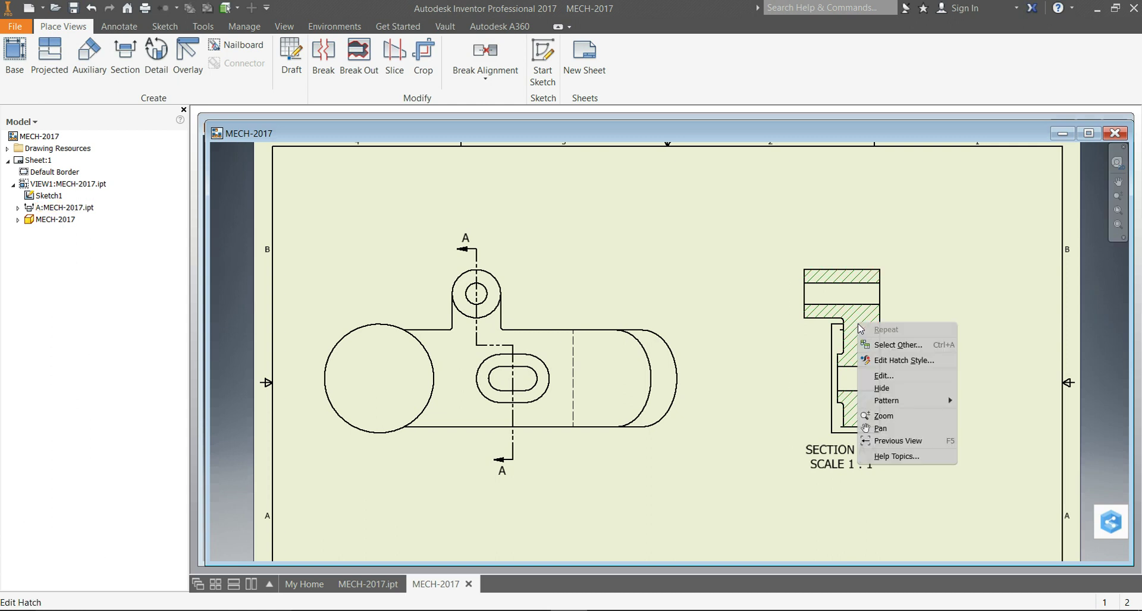
pyautogui.click(885, 362)
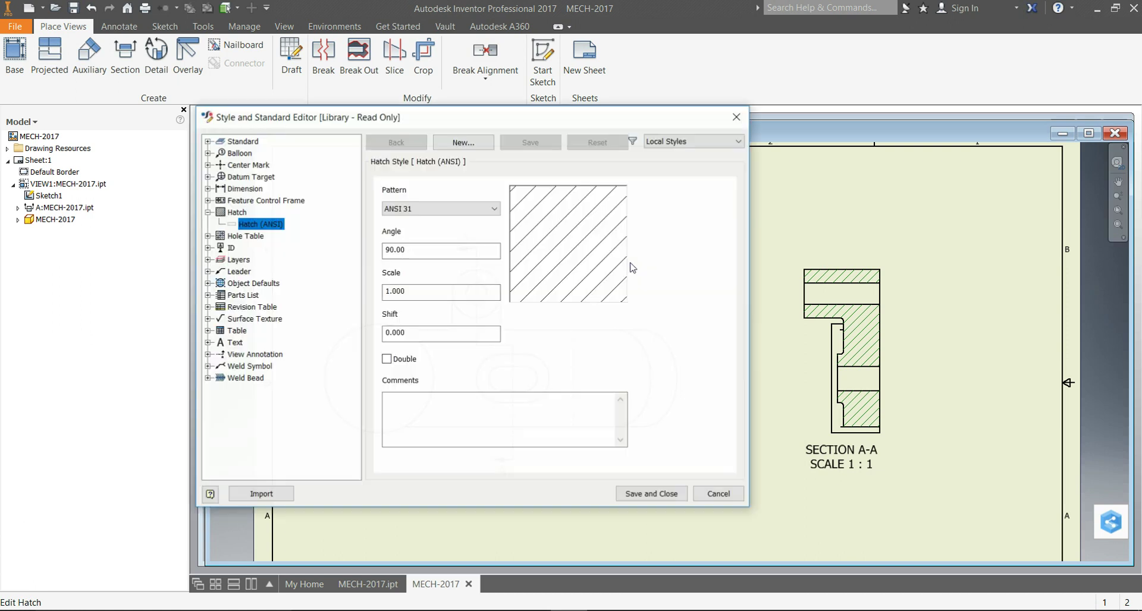
pyautogui.click(438, 251)
pyautogui.moveTo(438, 251); pyautogui.dragTo(284, 235)
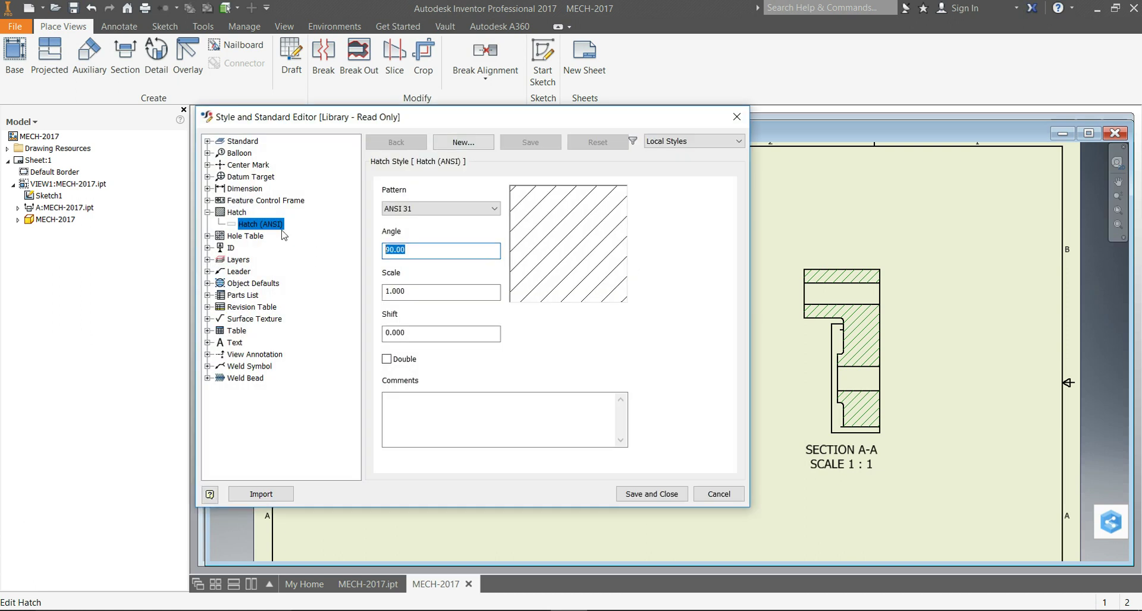
pyautogui.write('60')
pyautogui.click(648, 495)
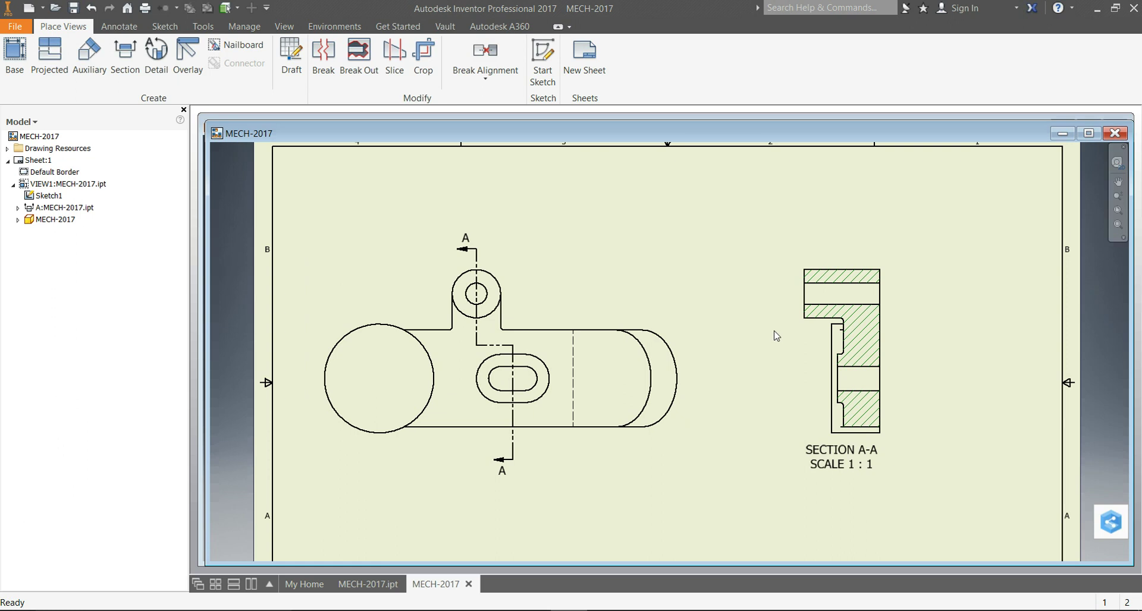
# Step: Edit the section's ANSI 31 hatch style to a 45 degree angle and save it
pyautogui.scroll(2, 776, 338)
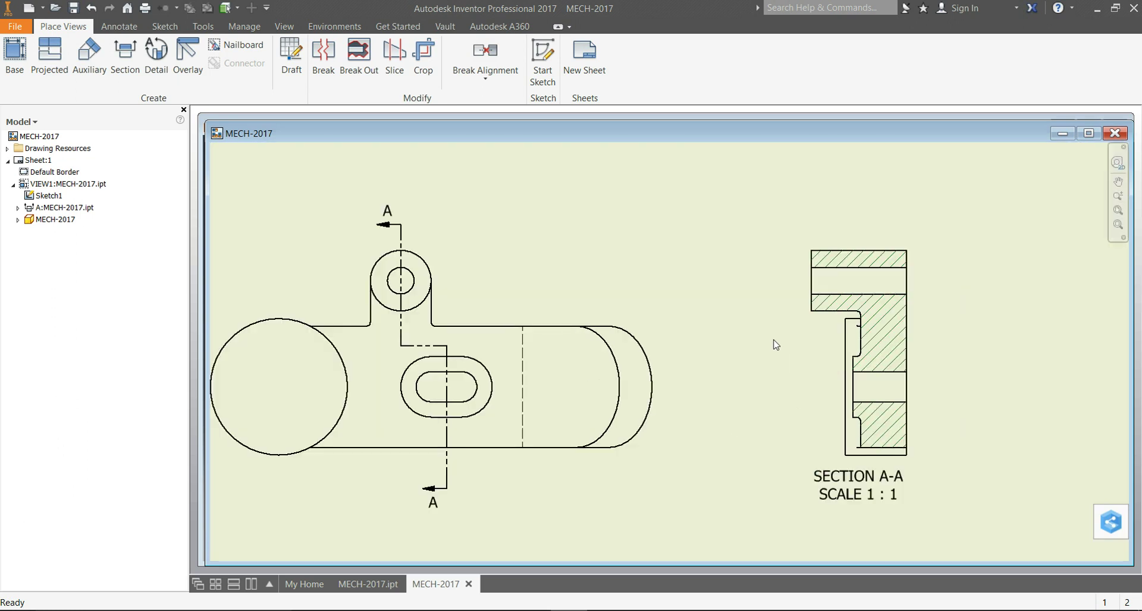
pyautogui.rightClick(895, 319)
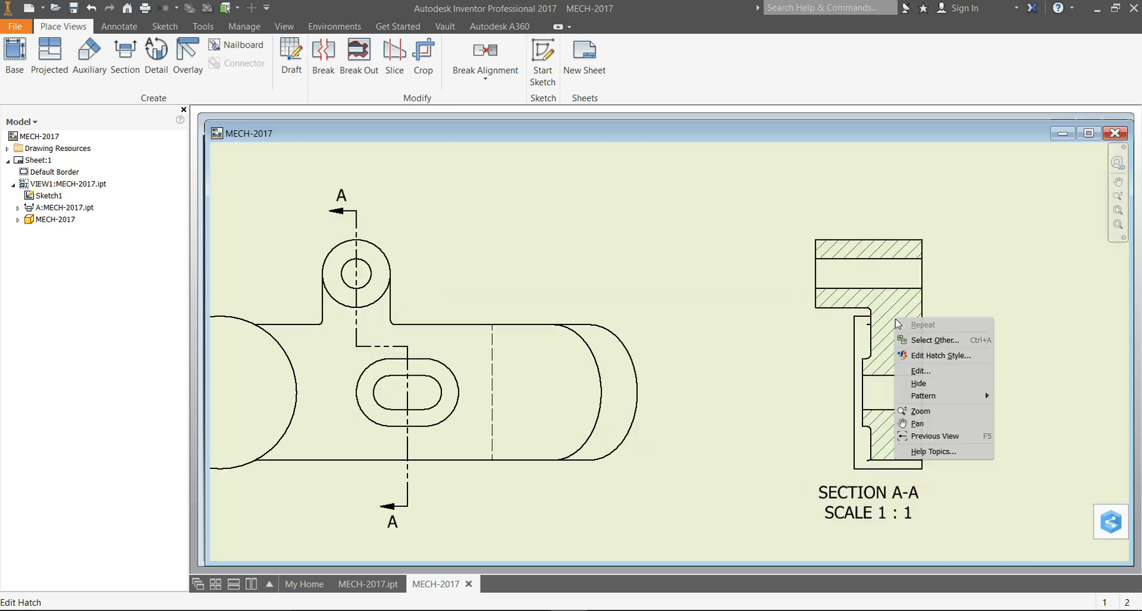
pyautogui.click(925, 356)
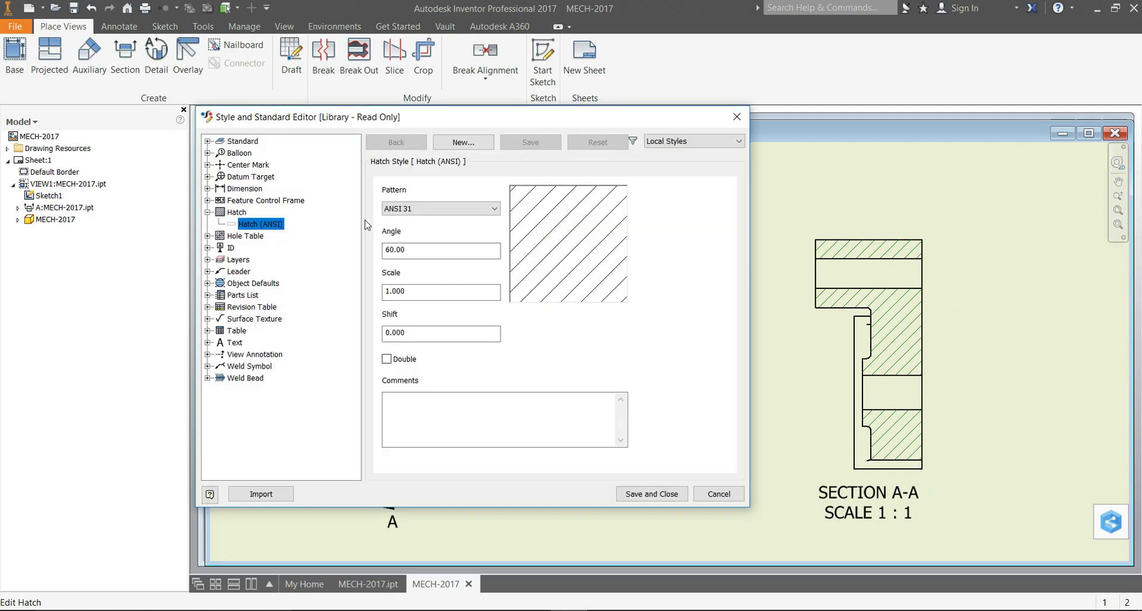
pyautogui.moveTo(414, 250); pyautogui.dragTo(338, 240)
pyautogui.write('45')
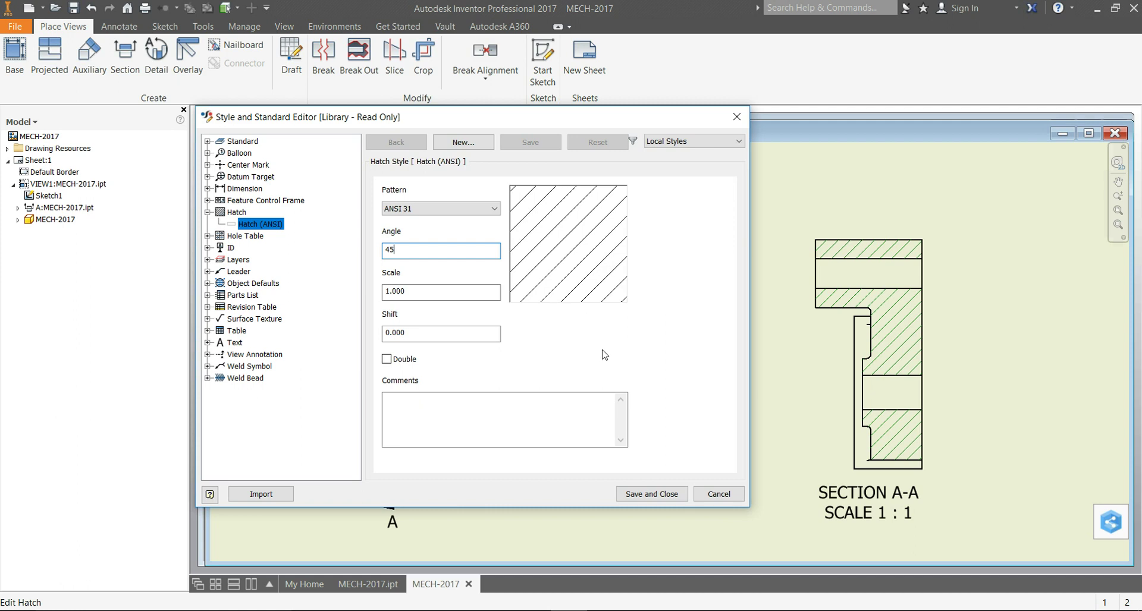
pyautogui.click(681, 498)
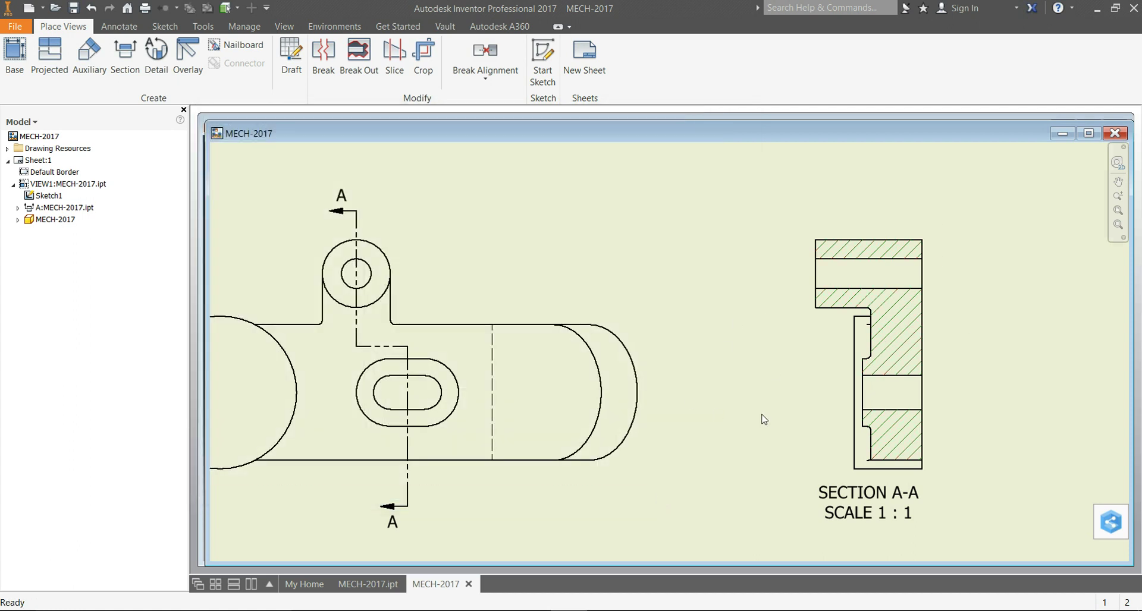
# Step: Pan to the section view, drag its SECTION A-A label lower, and select the view
pyautogui.scroll(2, 780, 375)
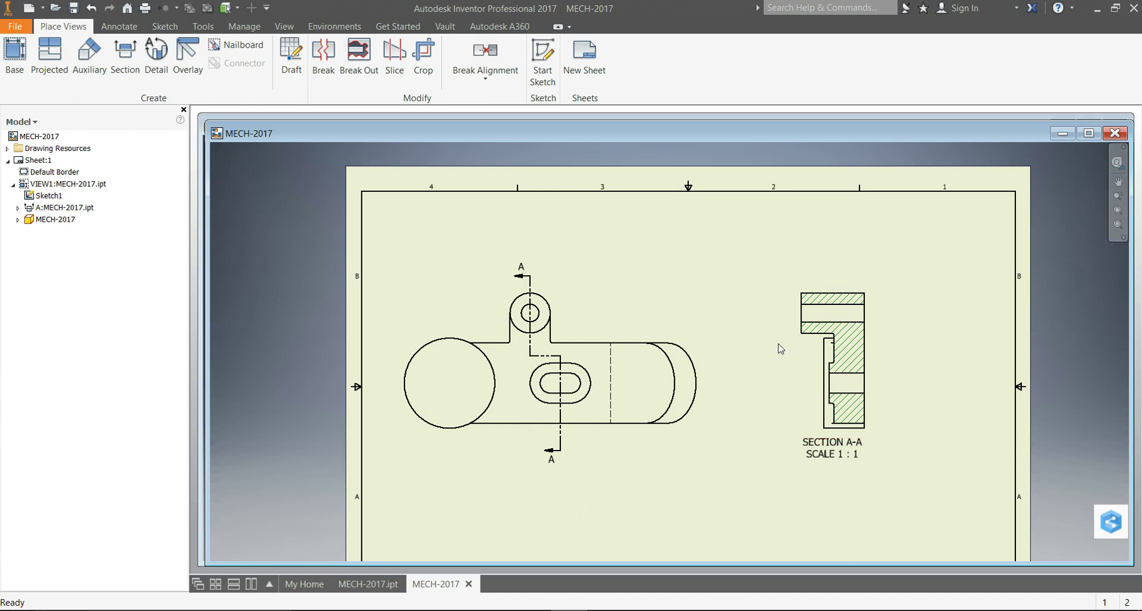
pyautogui.moveTo(777, 413)
pyautogui.mouseDown(button='middle')
pyautogui.moveTo(706, 242)
pyautogui.moveTo(759, 276)
pyautogui.mouseUp(button='middle')
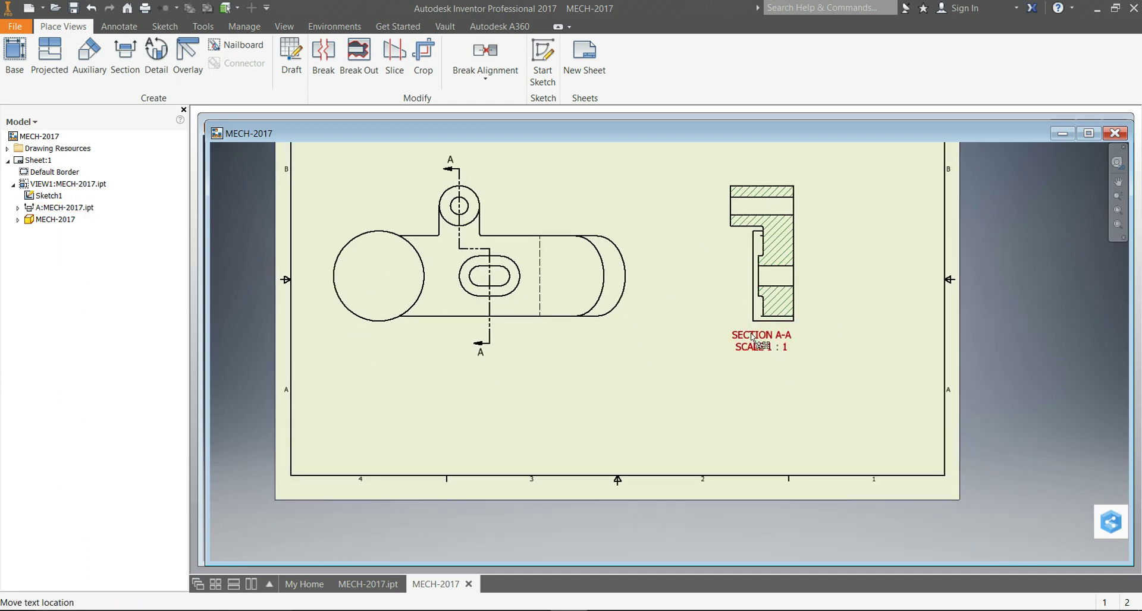
pyautogui.moveTo(754, 337); pyautogui.dragTo(732, 373)
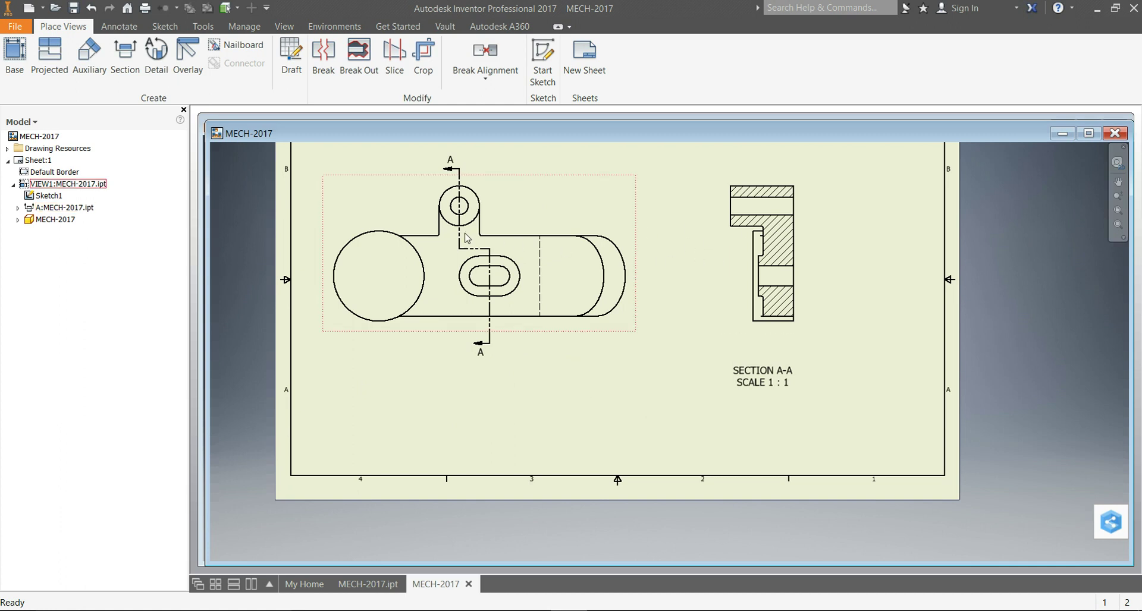
pyautogui.click(723, 255)
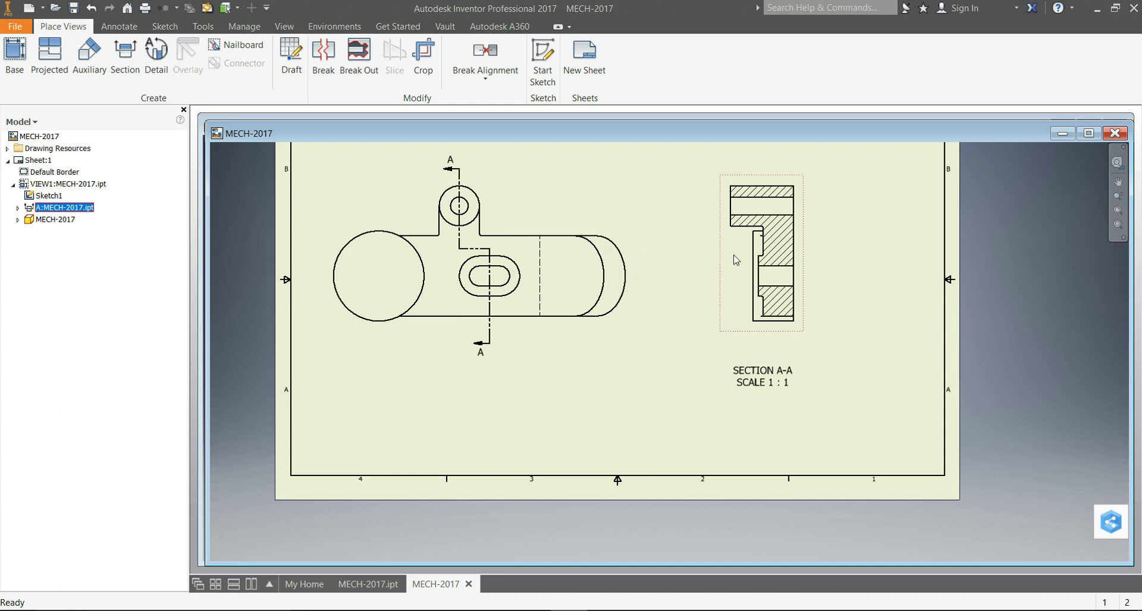
# Step: Turn off Align to Base for the section view and move it slightly lower on the sheet
pyautogui.rightClick(723, 252)
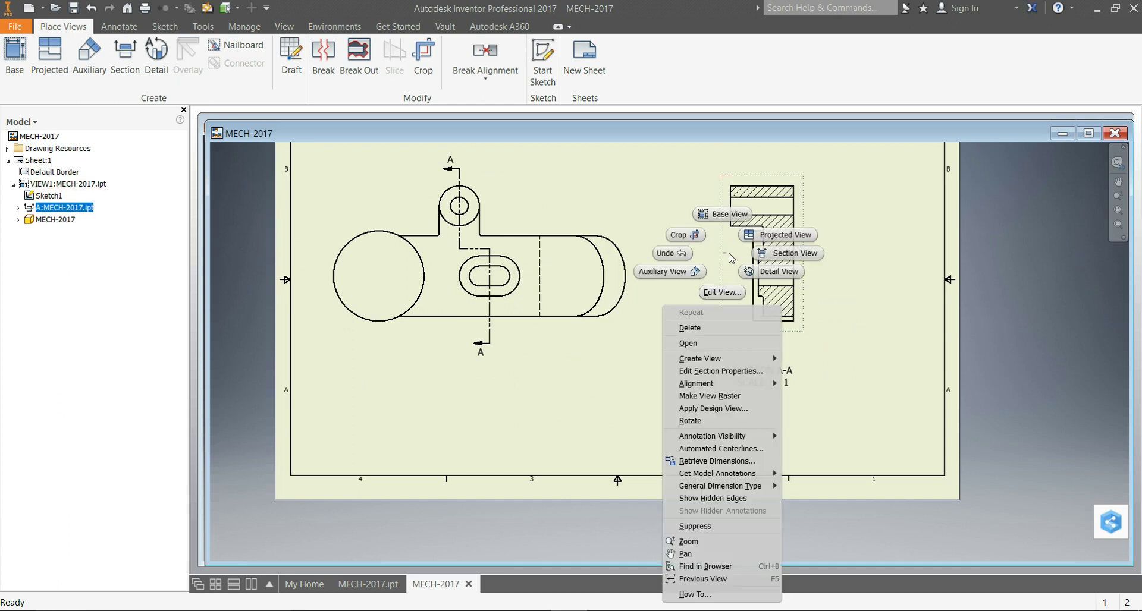
pyautogui.click(723, 292)
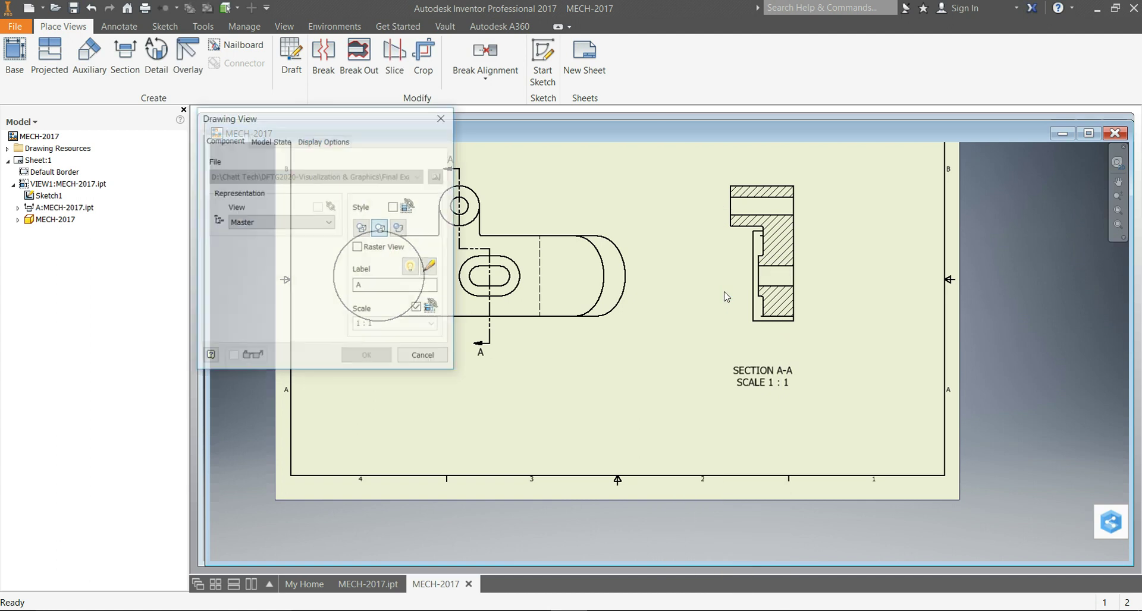
pyautogui.click(321, 141)
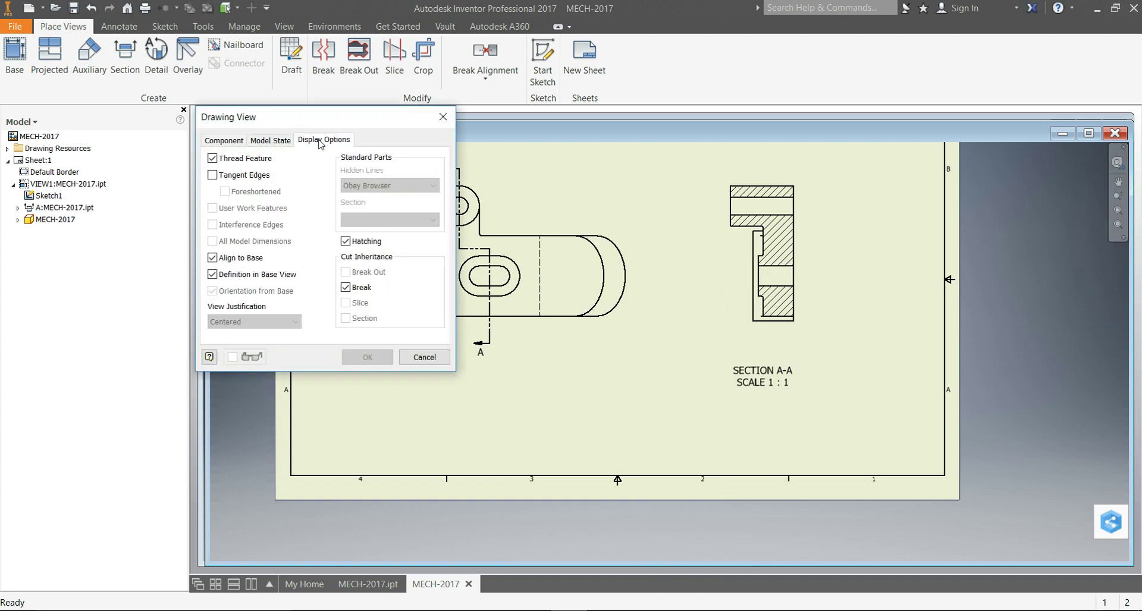
pyautogui.click(213, 260)
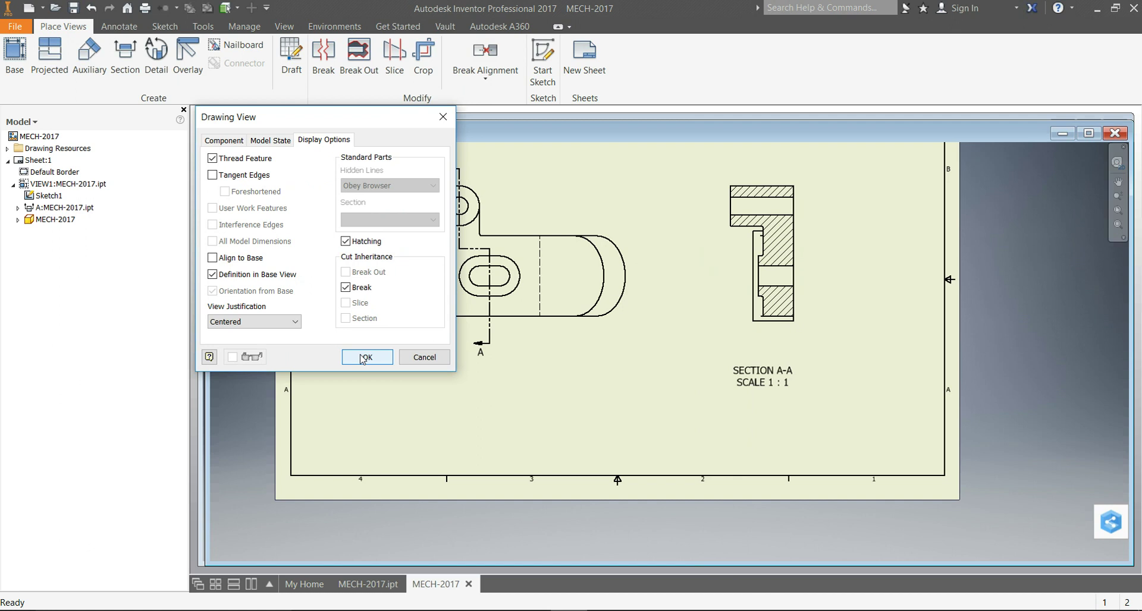
pyautogui.click(362, 358)
pyautogui.moveTo(755, 178)
pyautogui.mouseDown()
pyautogui.moveTo(781, 241)
pyautogui.moveTo(798, 244)
pyautogui.moveTo(736, 291)
pyautogui.moveTo(770, 137)
pyautogui.moveTo(766, 192)
pyautogui.mouseUp()
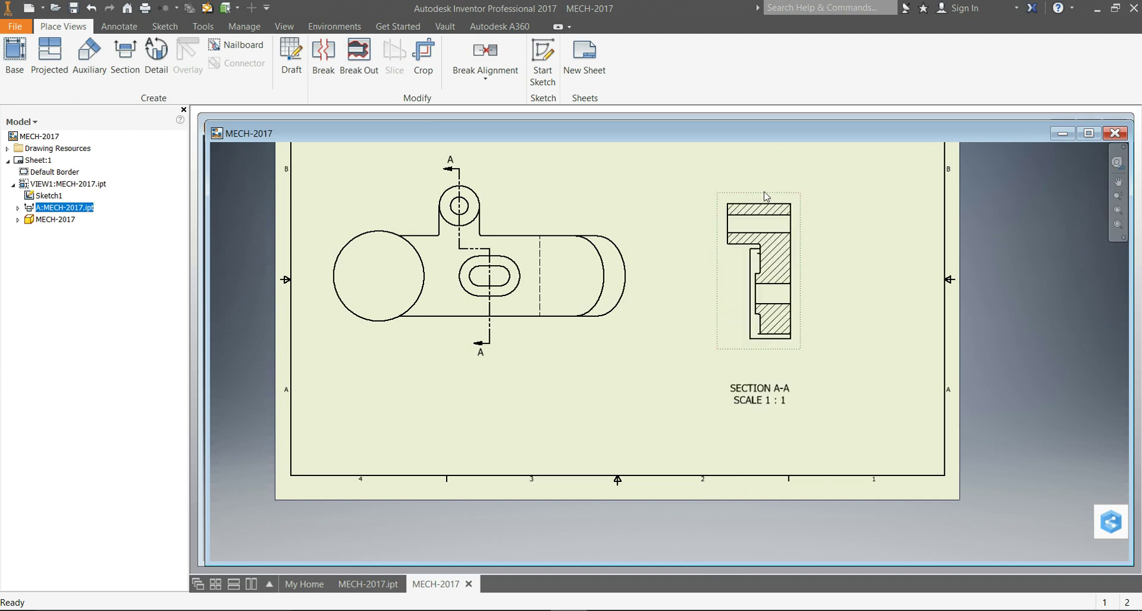
pyautogui.rightClick(765, 193)
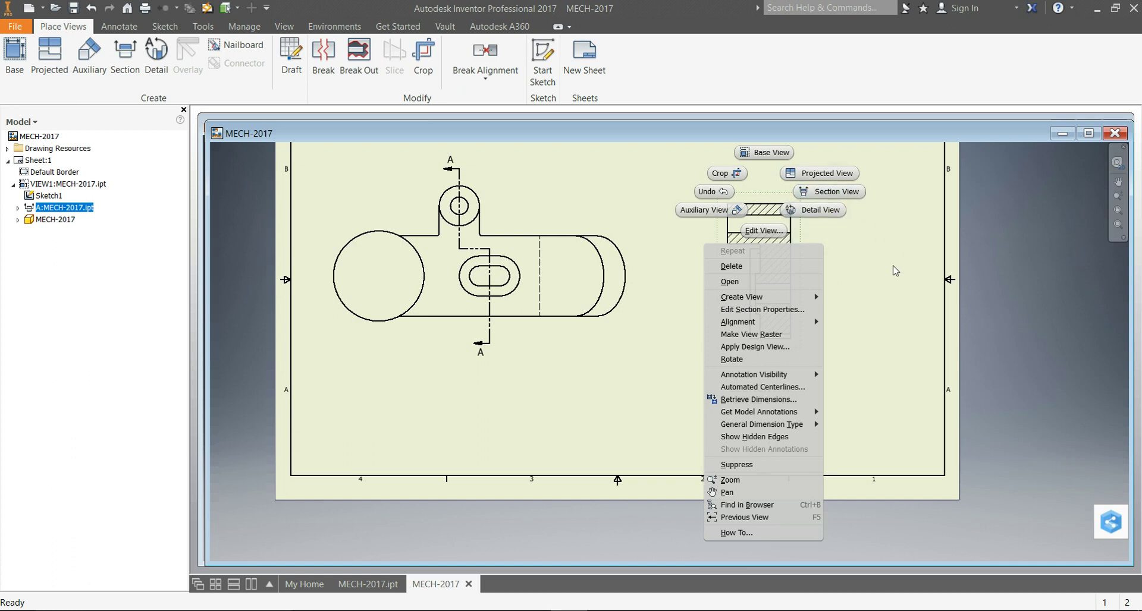
pyautogui.click(746, 361)
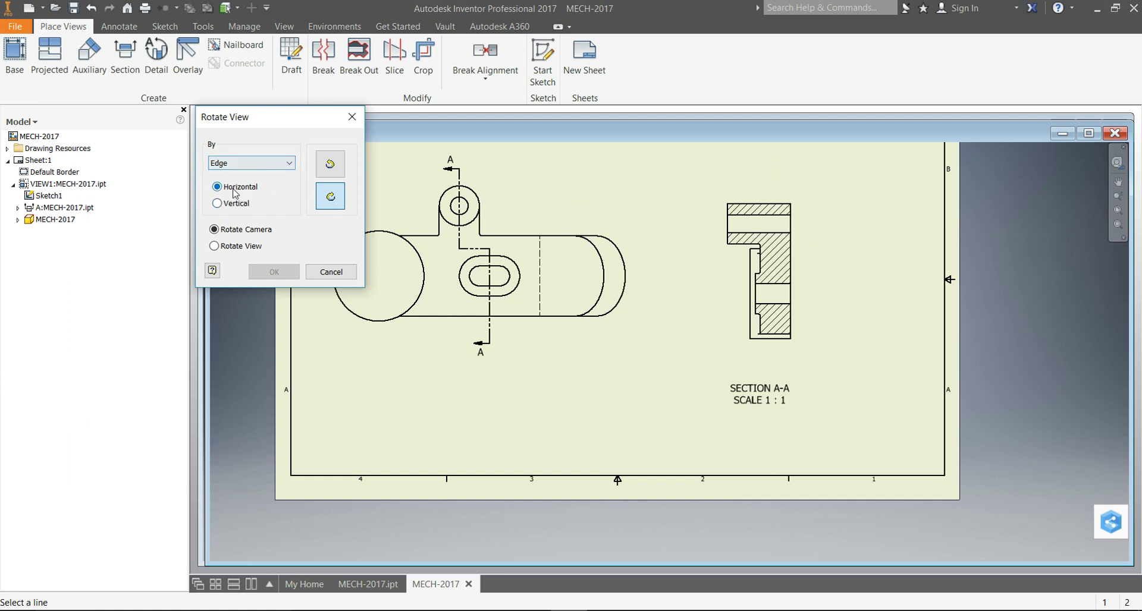
pyautogui.click(791, 258)
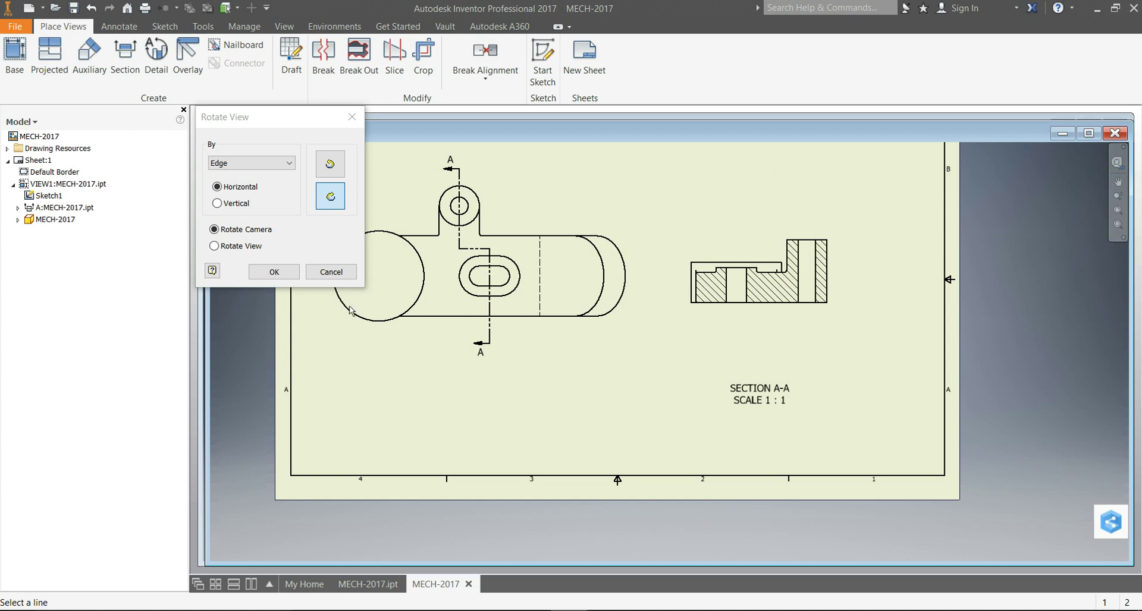
pyautogui.click(324, 272)
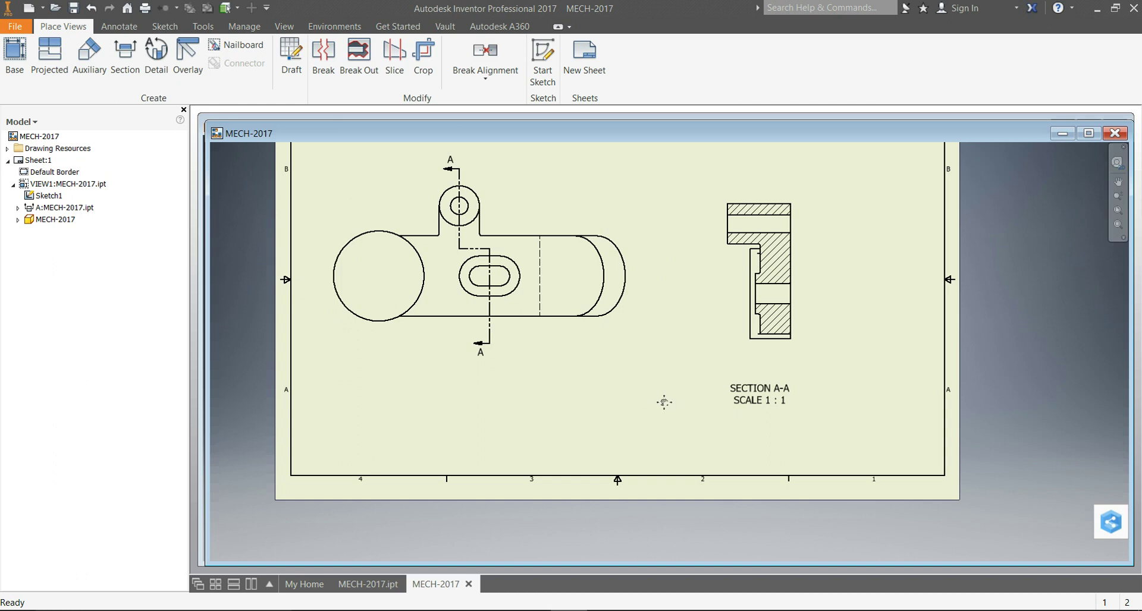
pyautogui.moveTo(665, 402); pyautogui.dragTo(671, 449, button='middle')
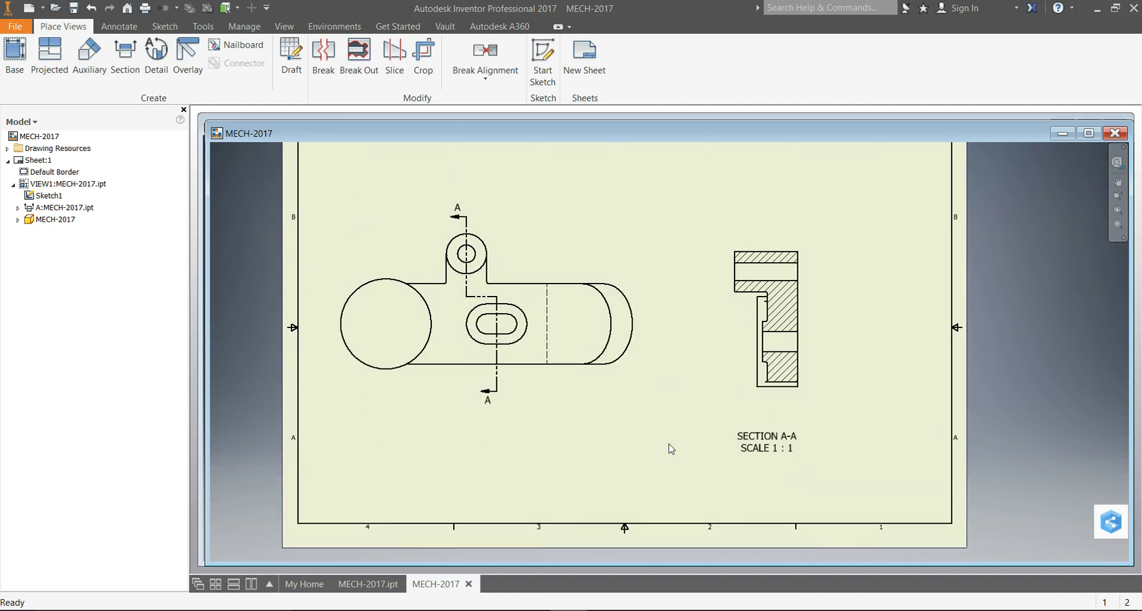